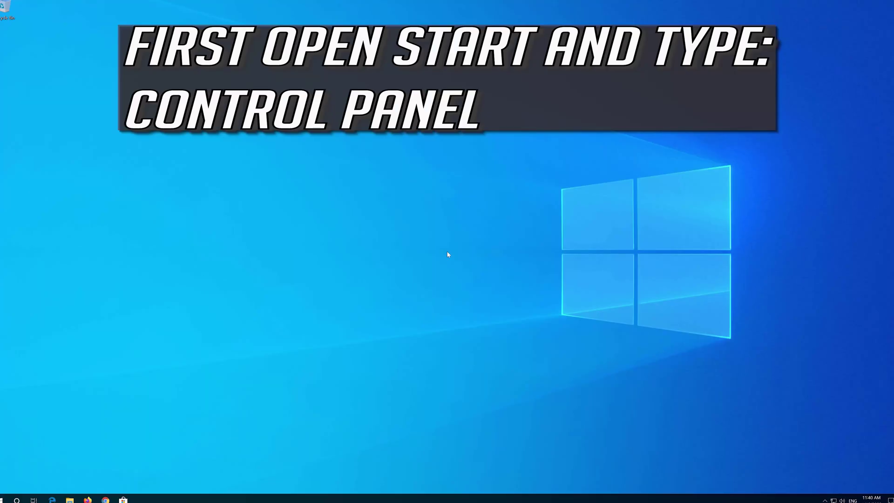
# Search the Start menu for 'control panel' and open Control Panel.
pyautogui.press('super')
pyautogui.write('con')
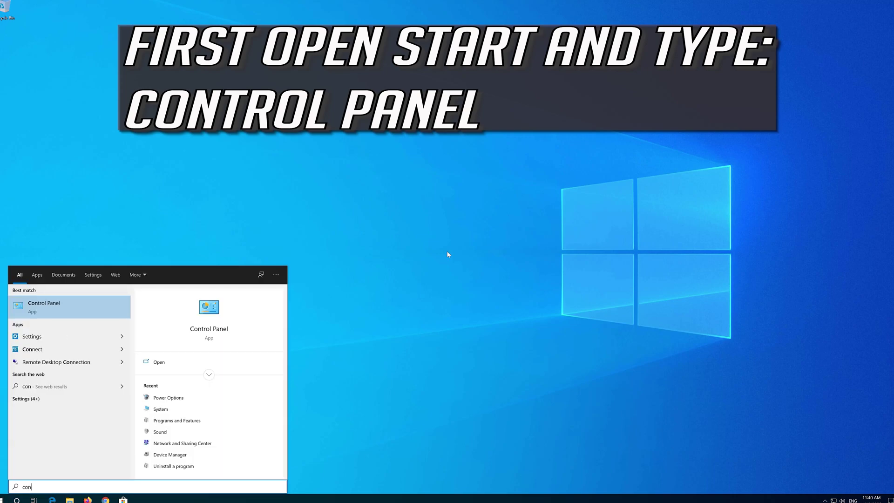
pyautogui.write('trol panel')
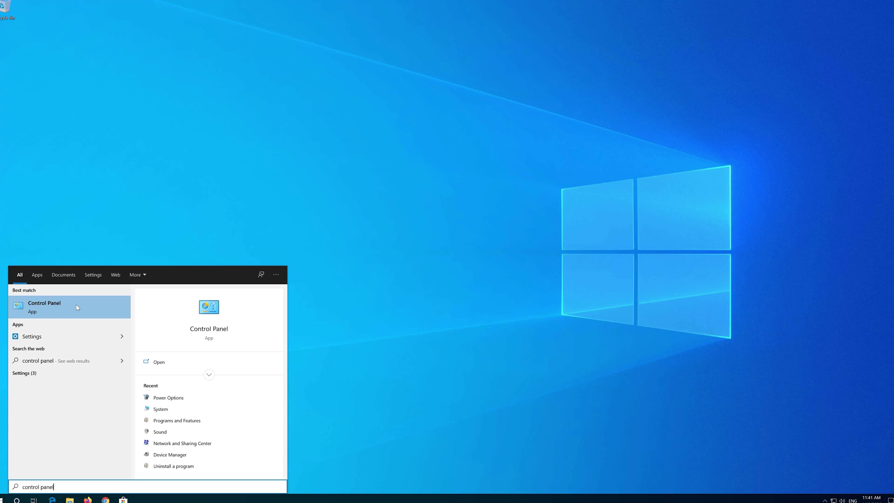
pyautogui.click(77, 305)
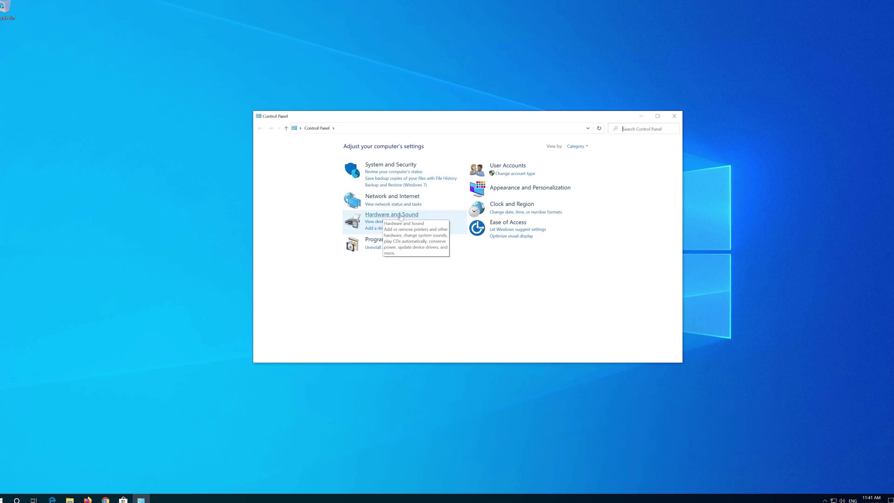
# Go to Hardware and Sound, then Power Options.
pyautogui.click(400, 215)
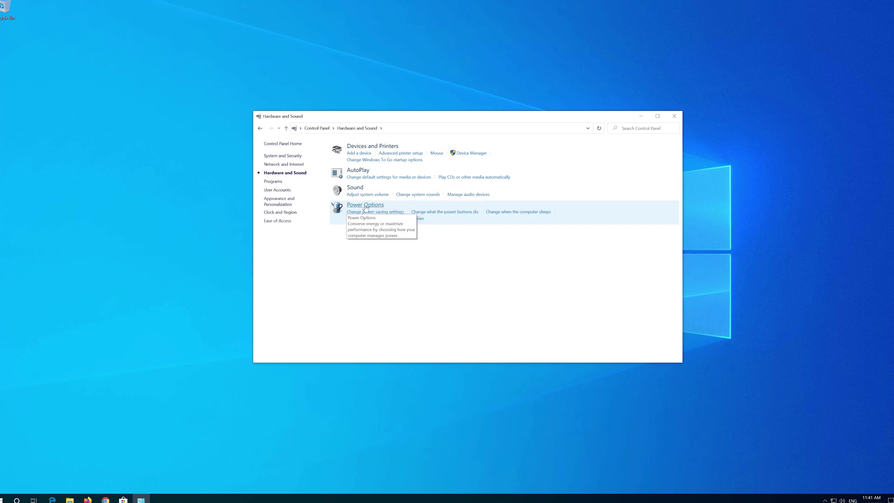
pyautogui.click(366, 206)
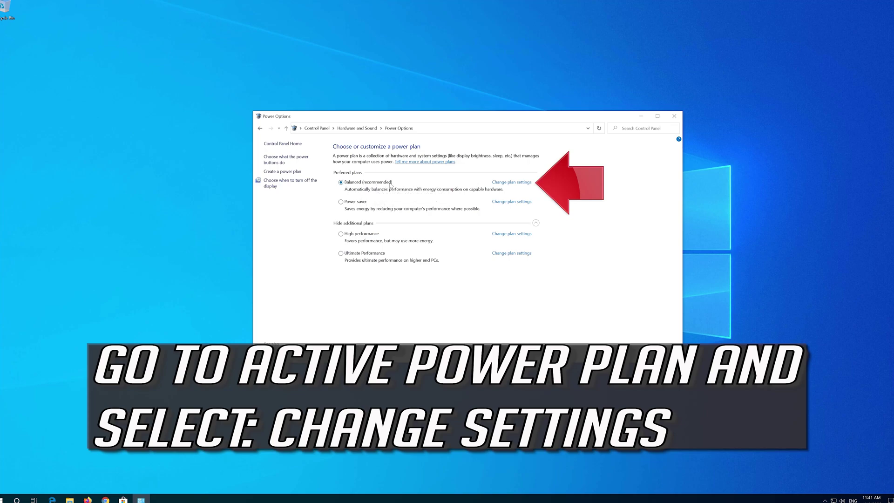
# Edit the Balanced plan's settings, then open its advanced power settings.
pyautogui.click(520, 183)
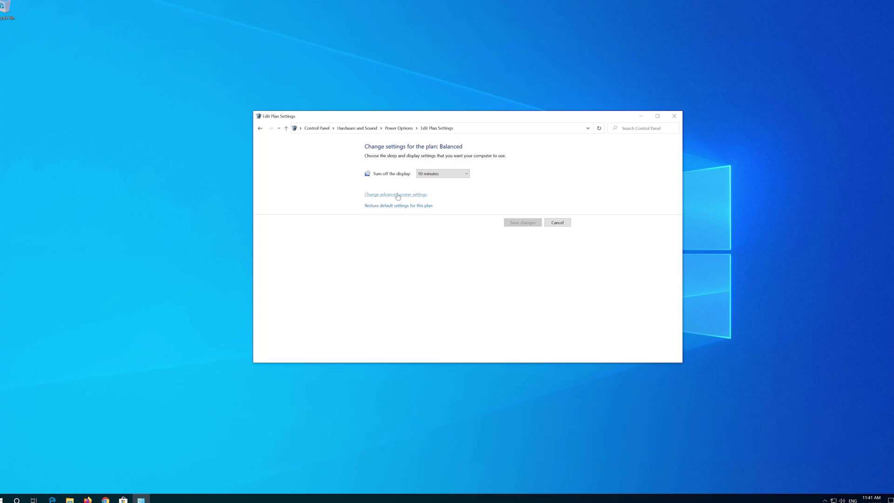
pyautogui.click(397, 194)
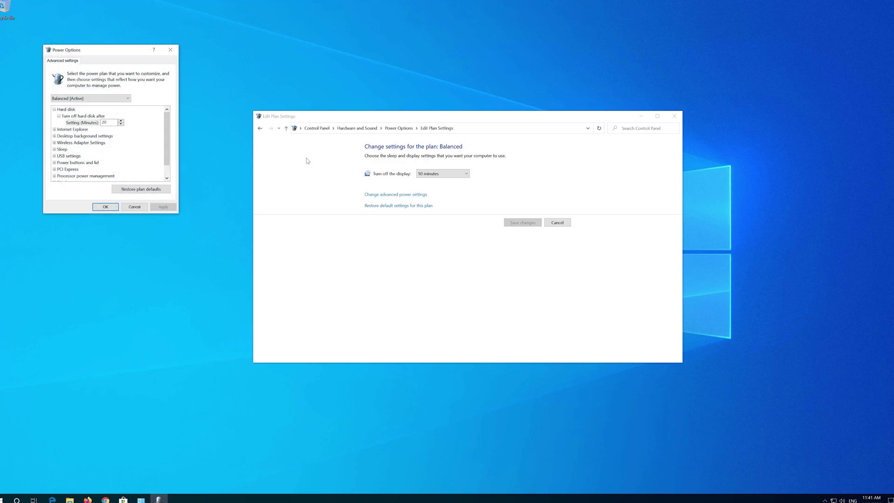
# Center the dialog and expand PCI Express > Link State Power Management, showing Moderate power savings.
pyautogui.moveTo(121, 50); pyautogui.dragTo(428, 140)
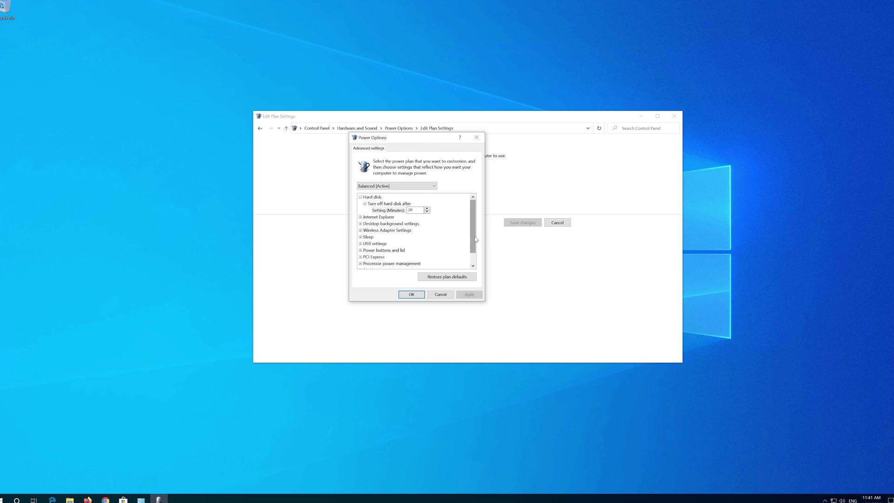
pyautogui.moveTo(472, 238); pyautogui.dragTo(473, 251)
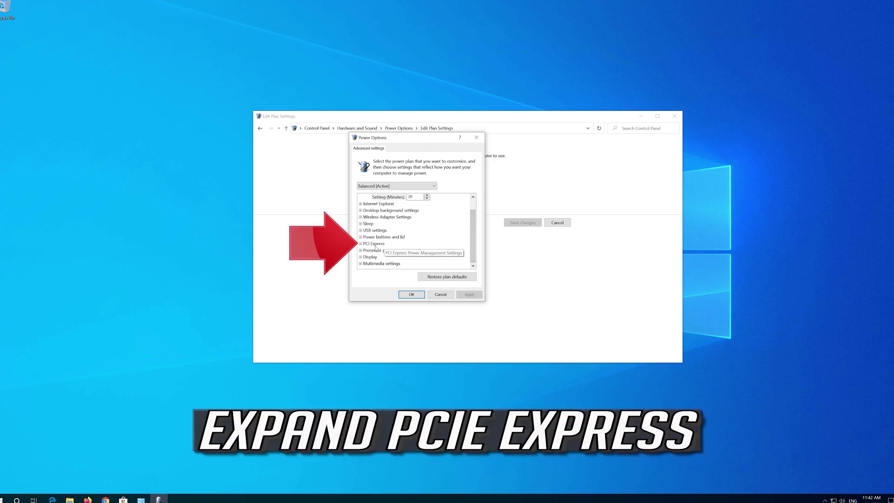
pyautogui.click(361, 244)
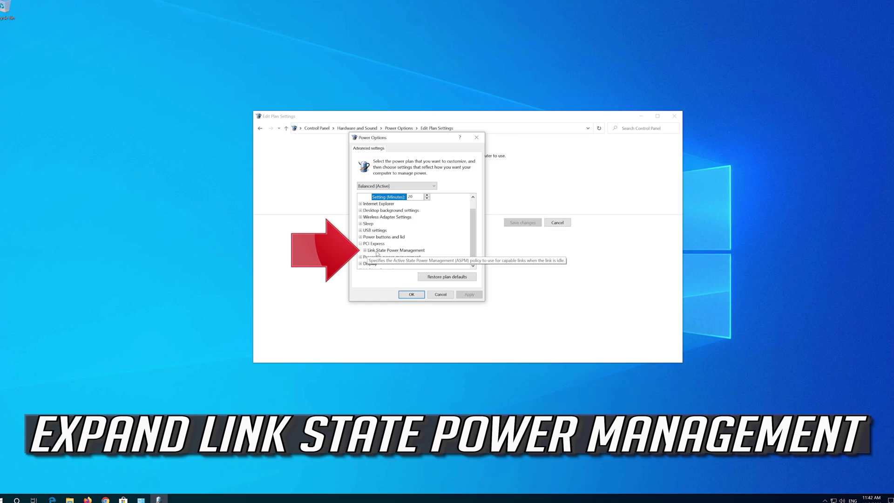
pyautogui.click(422, 250)
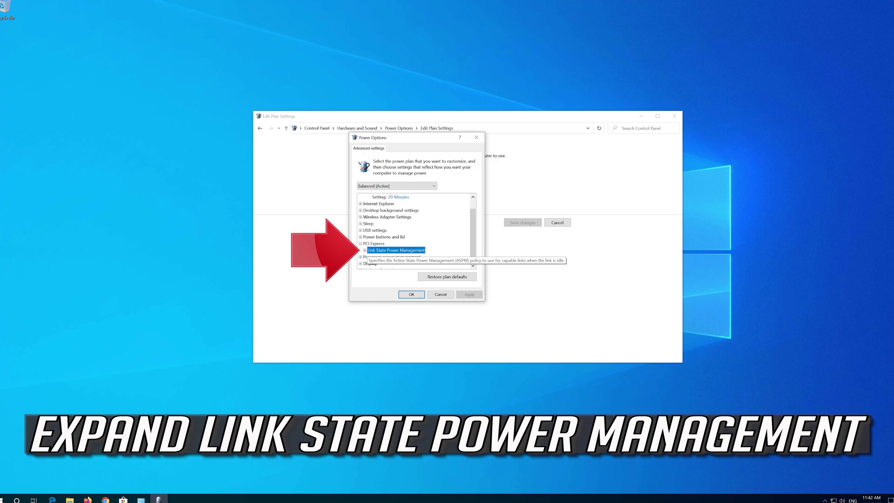
pyautogui.click(364, 251)
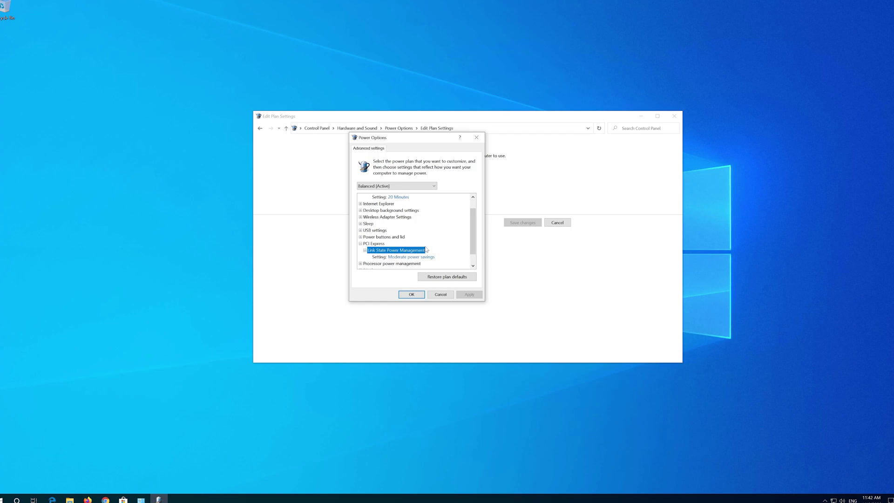
pyautogui.moveTo(473, 240); pyautogui.dragTo(472, 243)
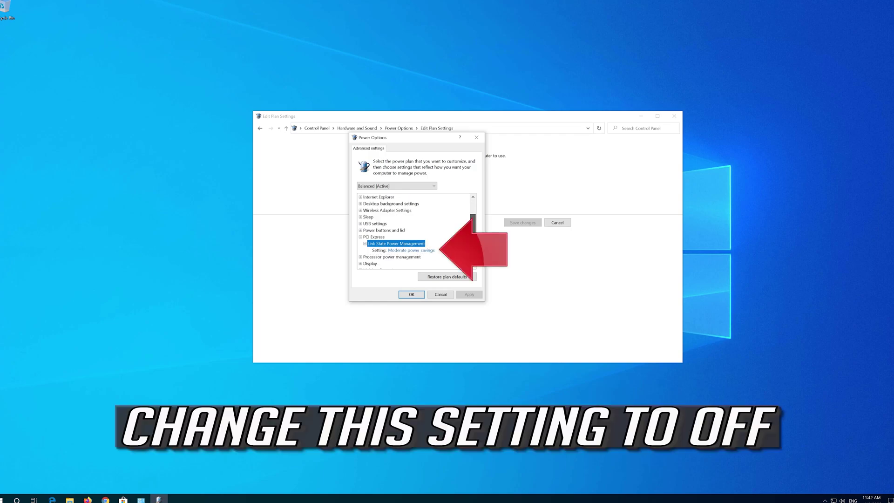
pyautogui.click(409, 252)
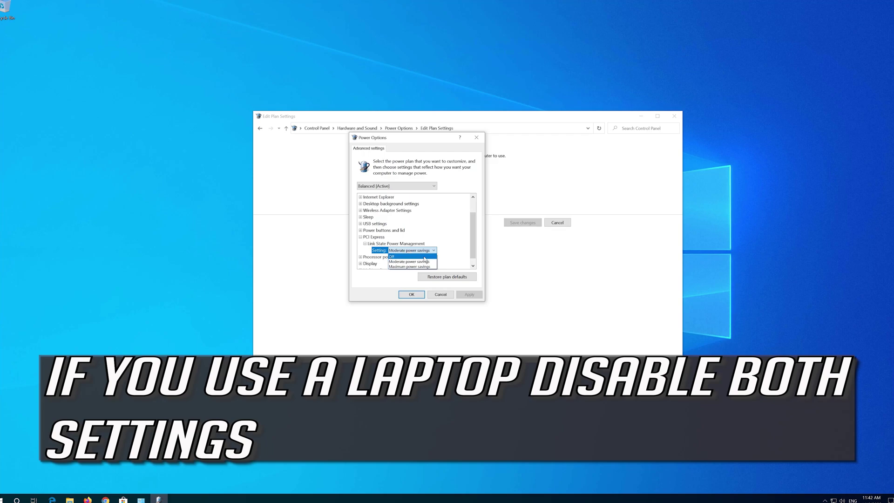
# Set Link State Power Management to Off, apply it, and close the dialog with OK.
pyautogui.click(406, 257)
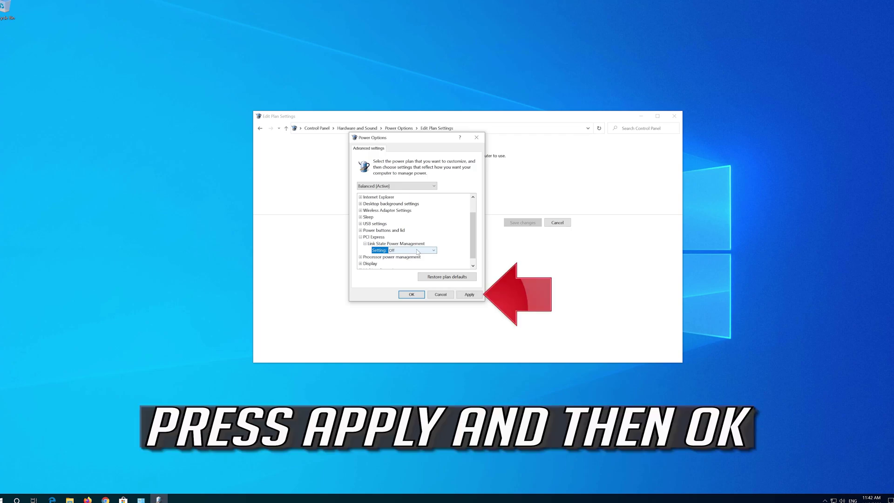
pyautogui.click(467, 295)
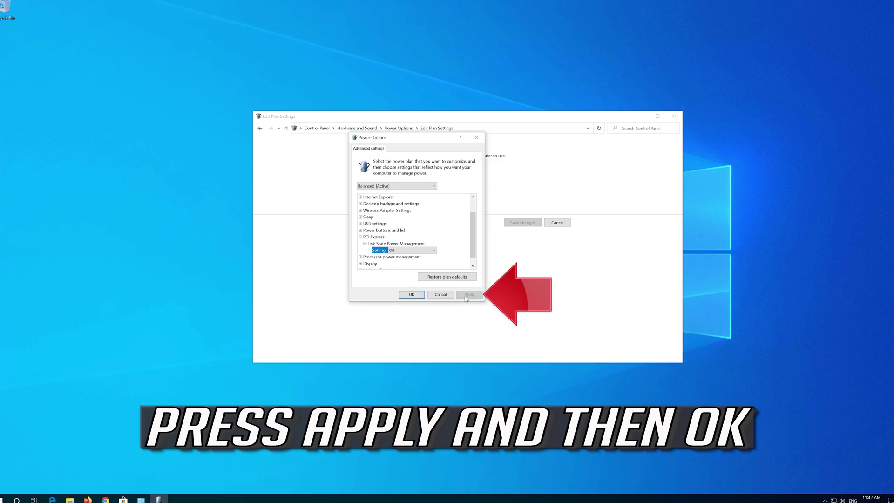
pyautogui.click(411, 295)
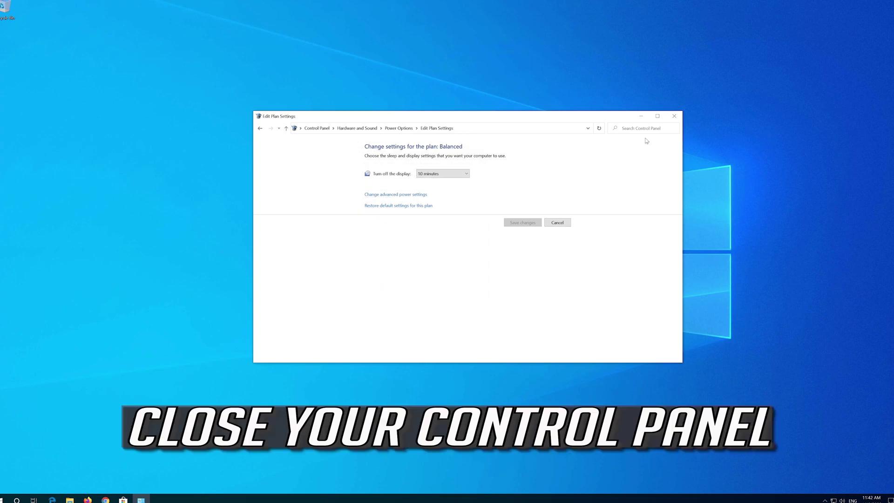
# Close the Edit Plan Settings window and bring up the Start menu.
pyautogui.click(673, 116)
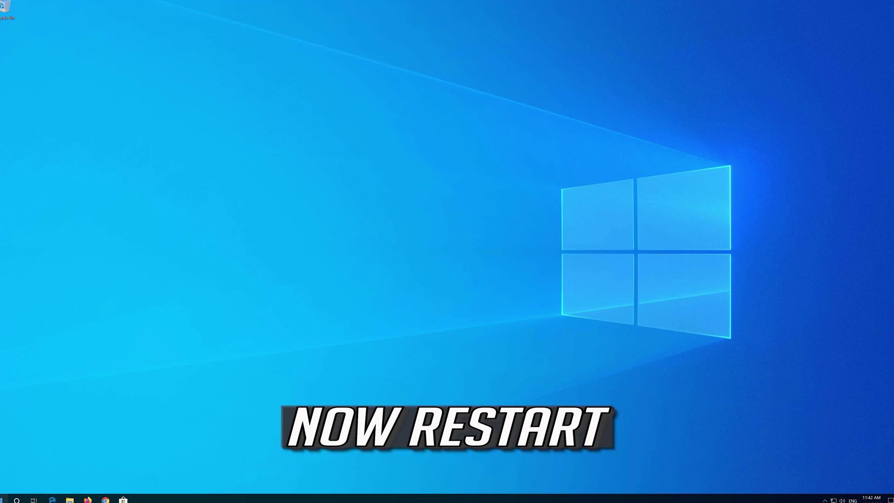
pyautogui.click(5, 498)
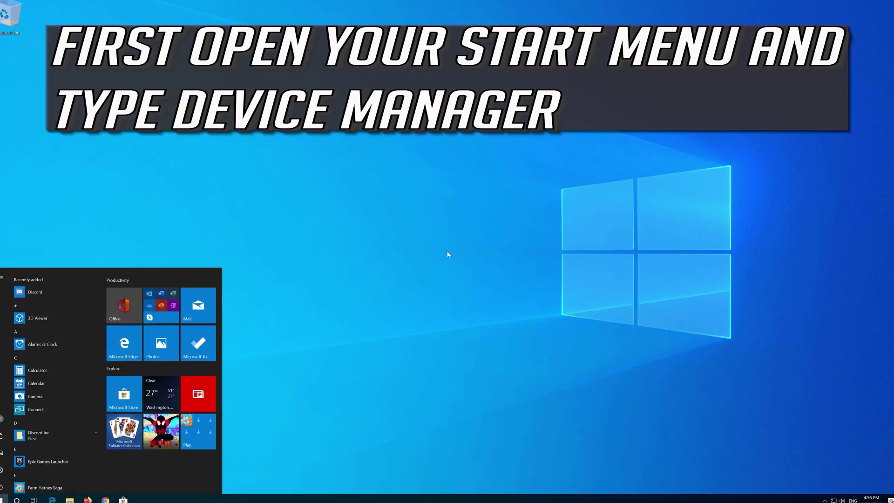
# Search for 'device manager' and launch Device Manager from the results.
pyautogui.write('device ')
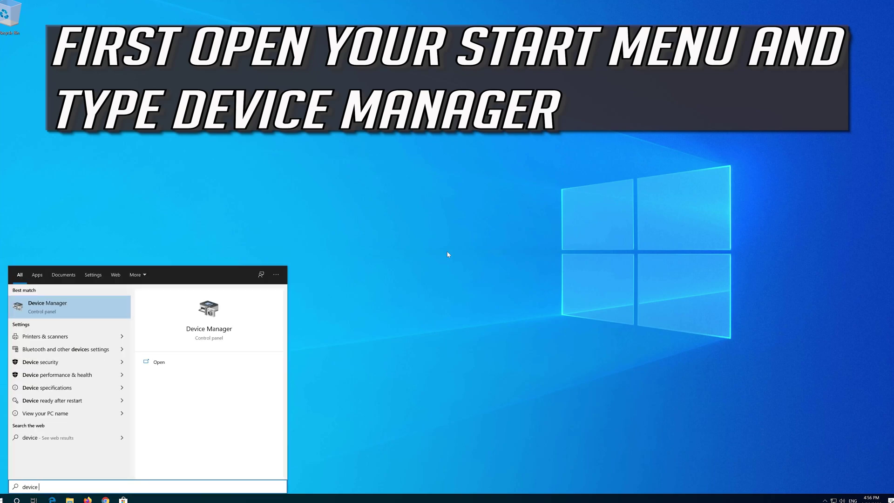
pyautogui.write('manager')
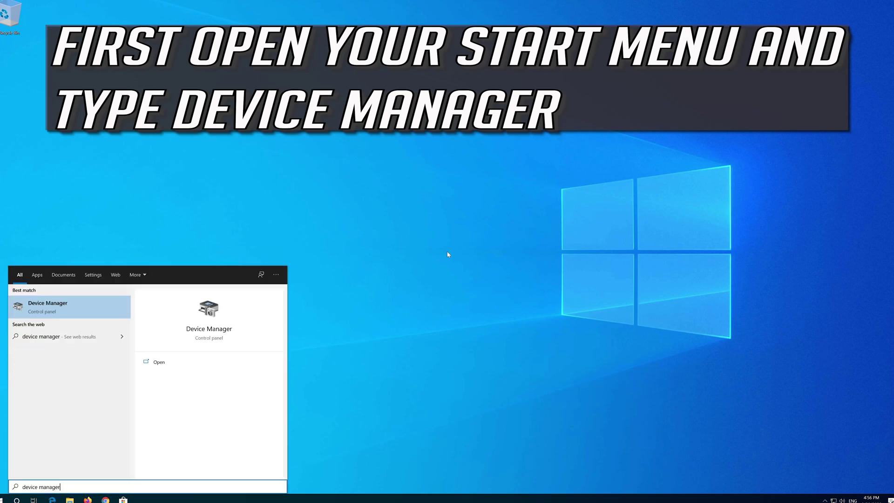
pyautogui.click(76, 308)
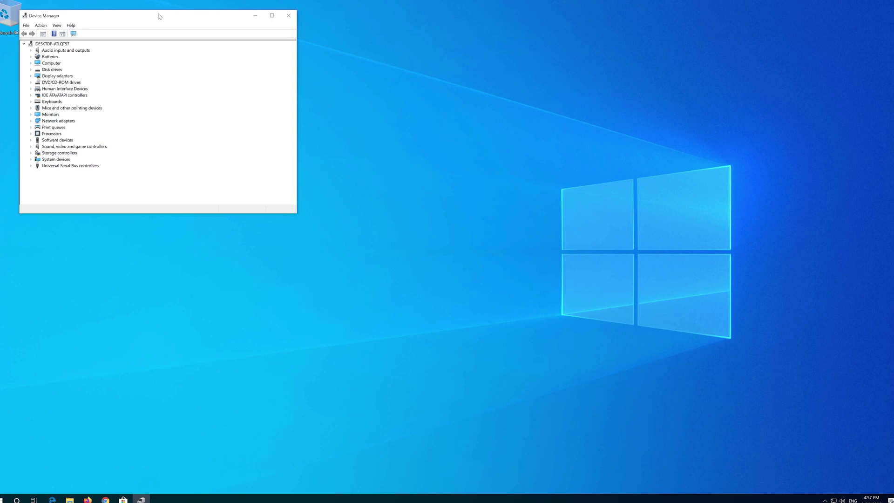
# Expand Display adapters and open Properties for VirtualBox Graphics Adapter for Windows 8+.
pyautogui.moveTo(159, 16); pyautogui.dragTo(428, 121)
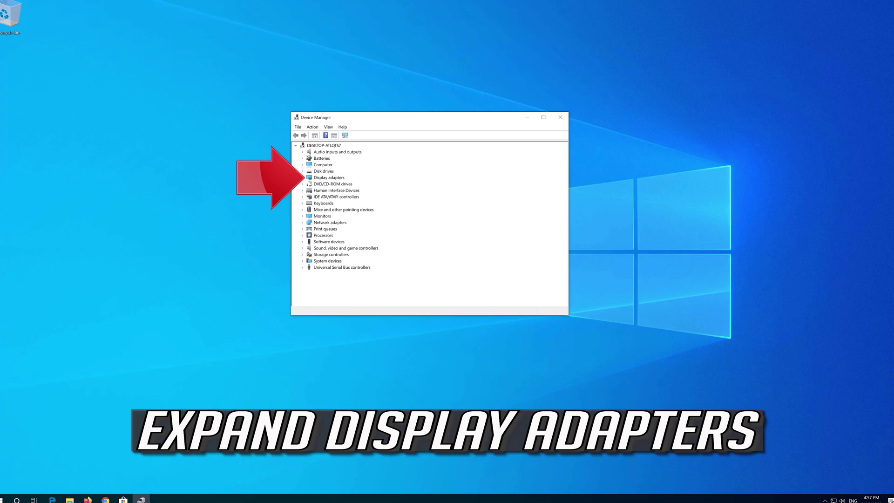
pyautogui.click(302, 178)
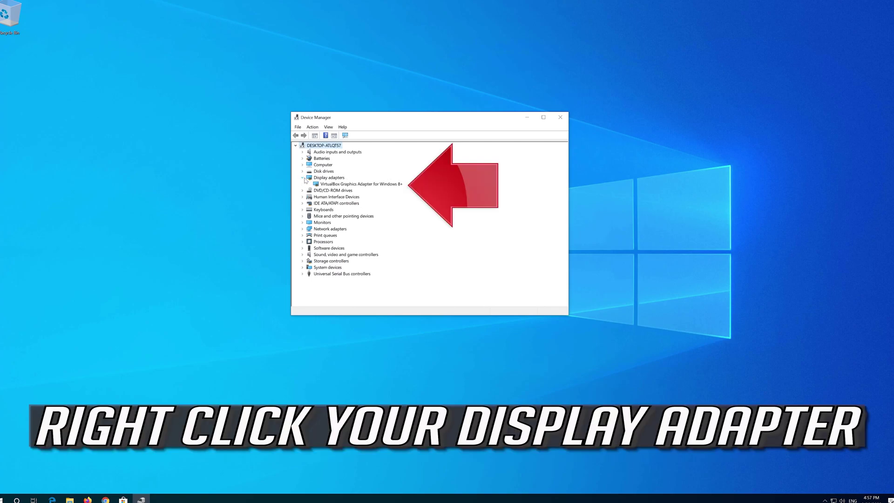
pyautogui.click(317, 186)
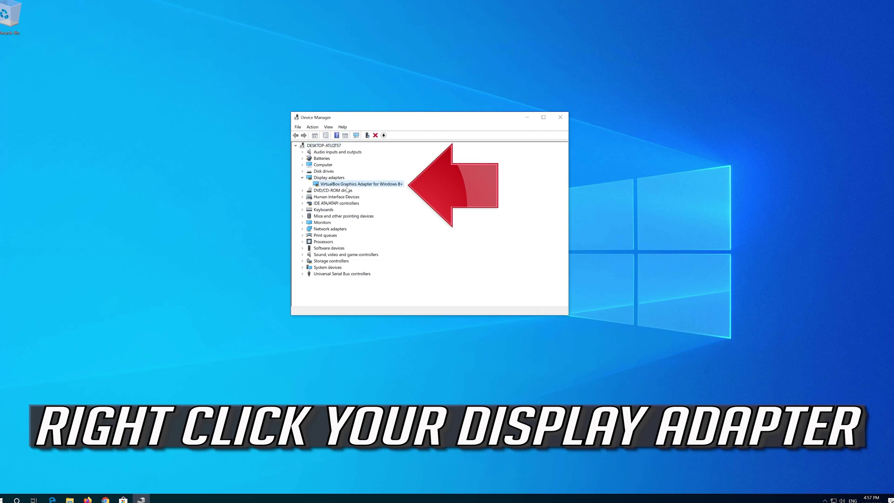
pyautogui.rightClick(383, 185)
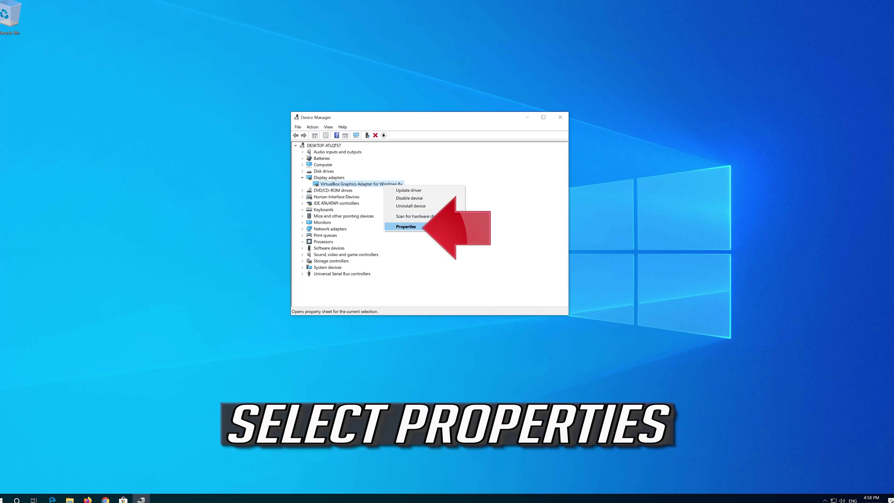
pyautogui.click(423, 226)
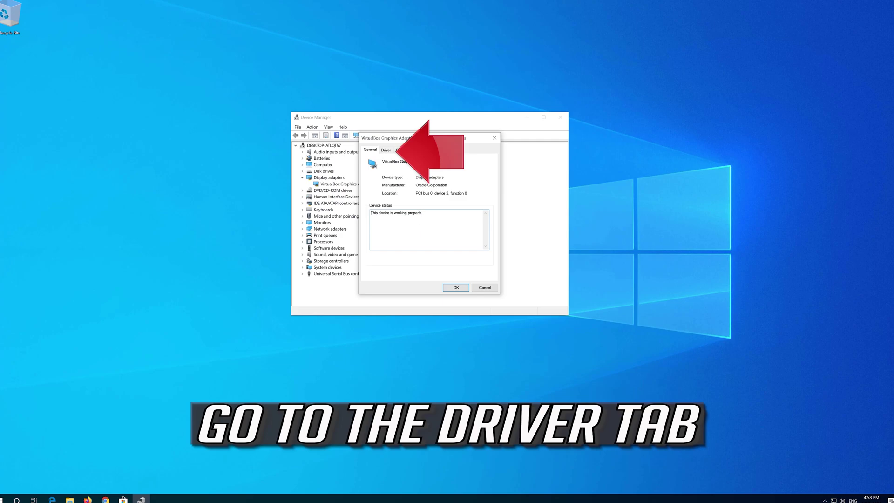
# On the adapter's Driver tab, start Update Driver.
pyautogui.click(385, 150)
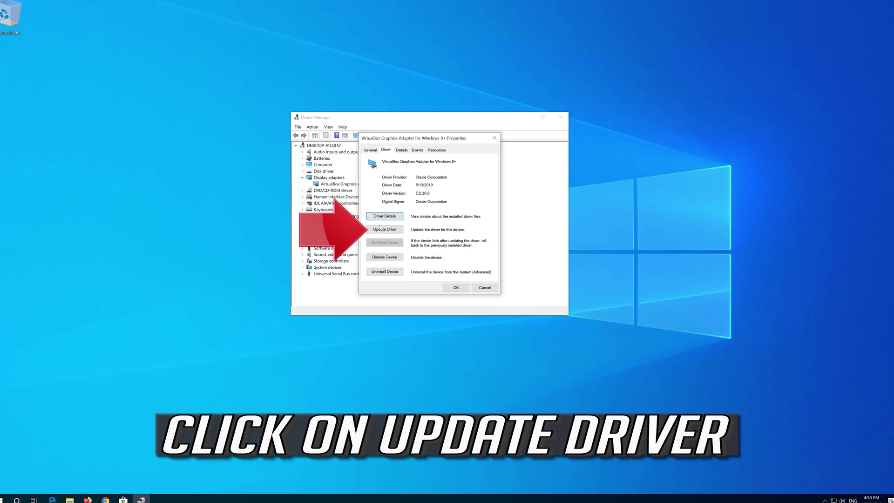
pyautogui.click(385, 229)
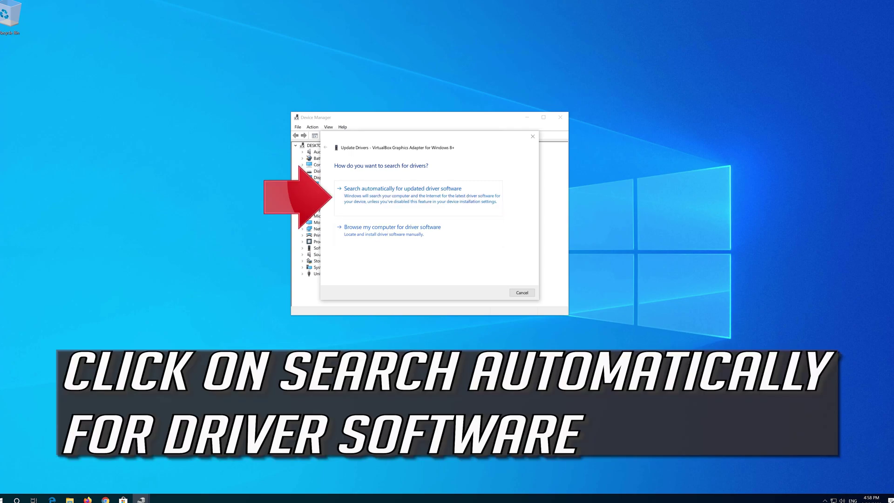
# Search automatically for a newer driver, then check Windows Update for updated drivers.
pyautogui.click(406, 202)
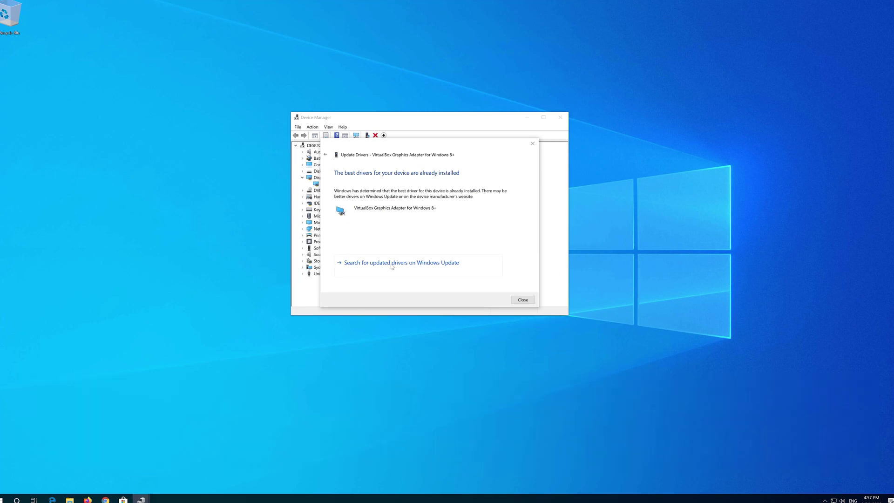
pyautogui.click(392, 263)
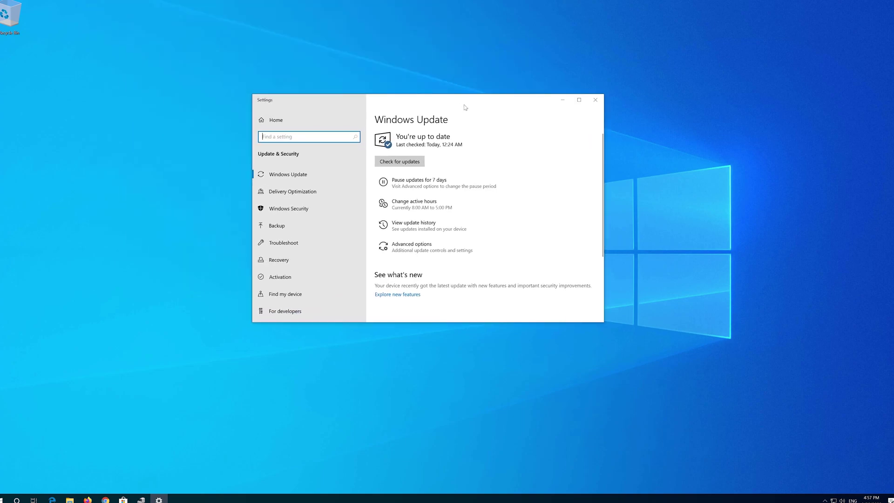
# Run a new Windows Update scan so the page shows 'Checking for updates...'.
pyautogui.click(410, 161)
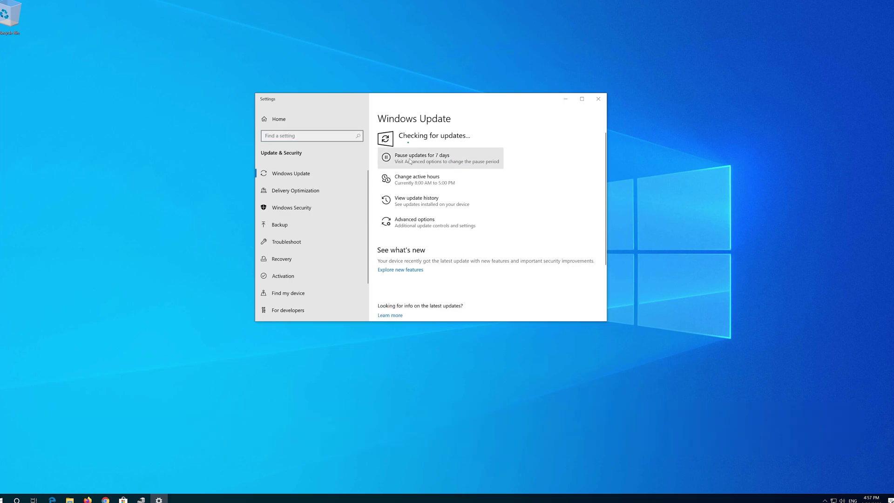